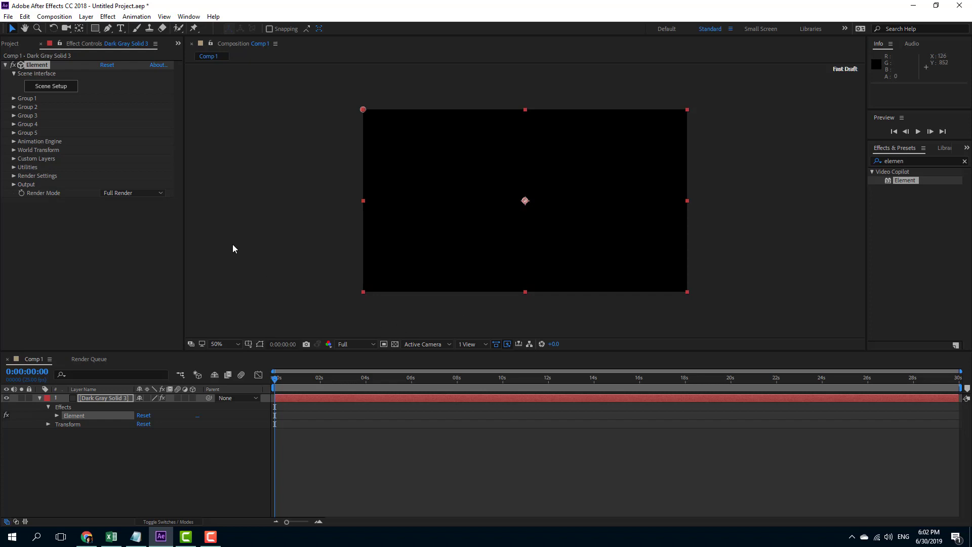
Open the Element effect's Scene Setup on the Dark Gray Solid 3 layer
click(60, 87)
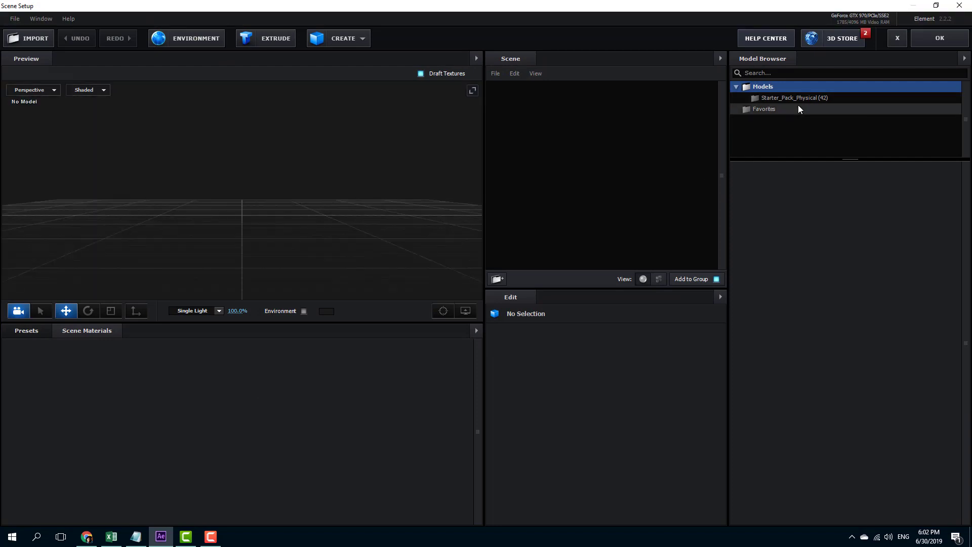
Load the Starter_Pack_Physical billboard model, dismissing the texture size warning, and view it at an angle
click(802, 98)
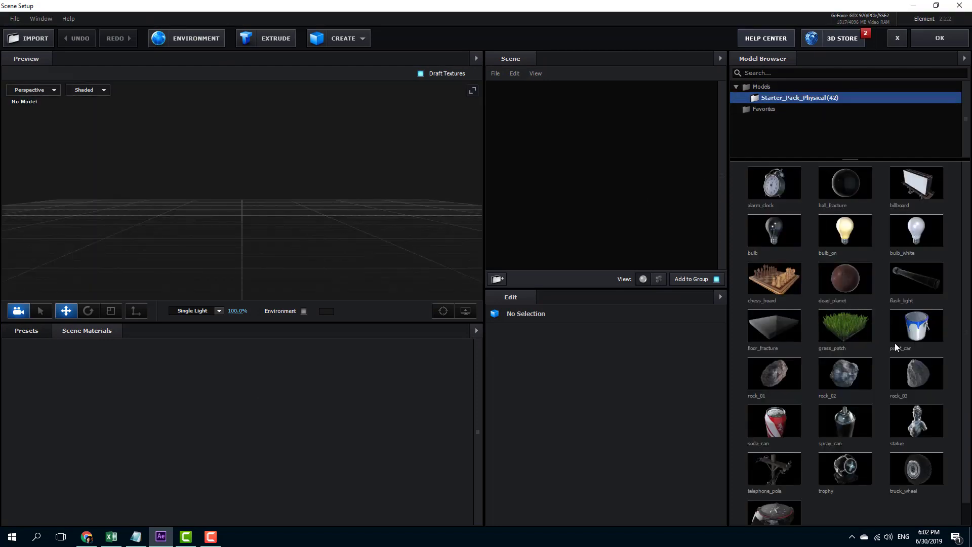
click(911, 194)
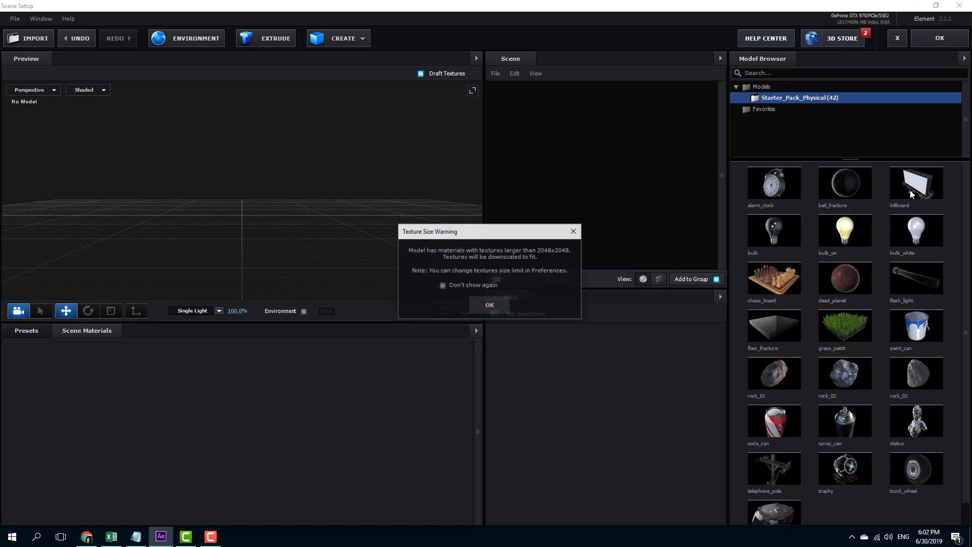
click(490, 305)
drag(298, 164, 339, 273)
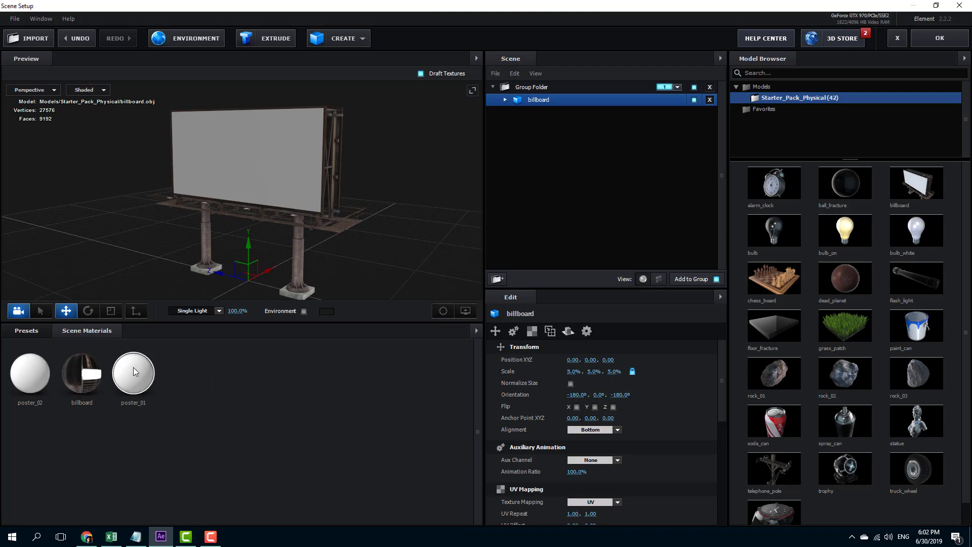
Browse the material presets to Physical > Pro_Shaders > Fabric
click(19, 336)
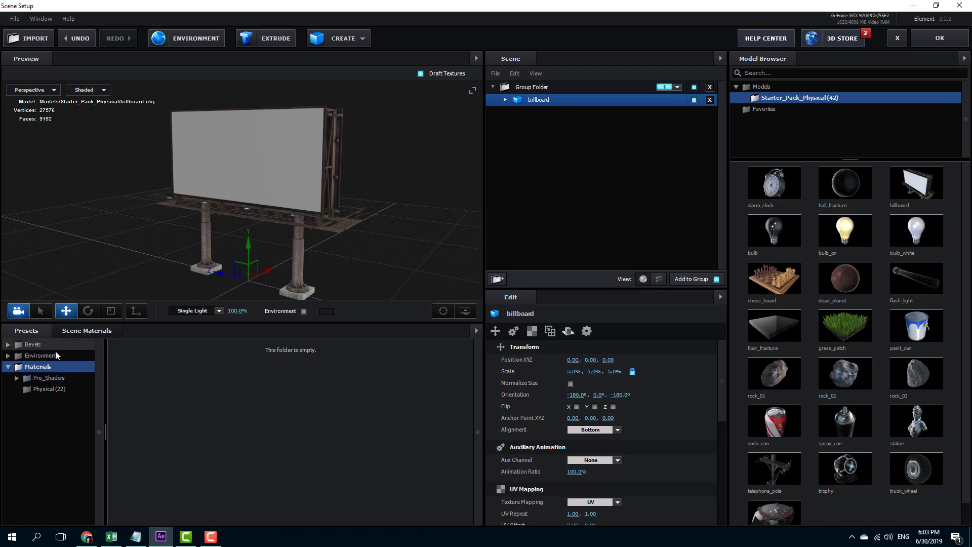
click(44, 387)
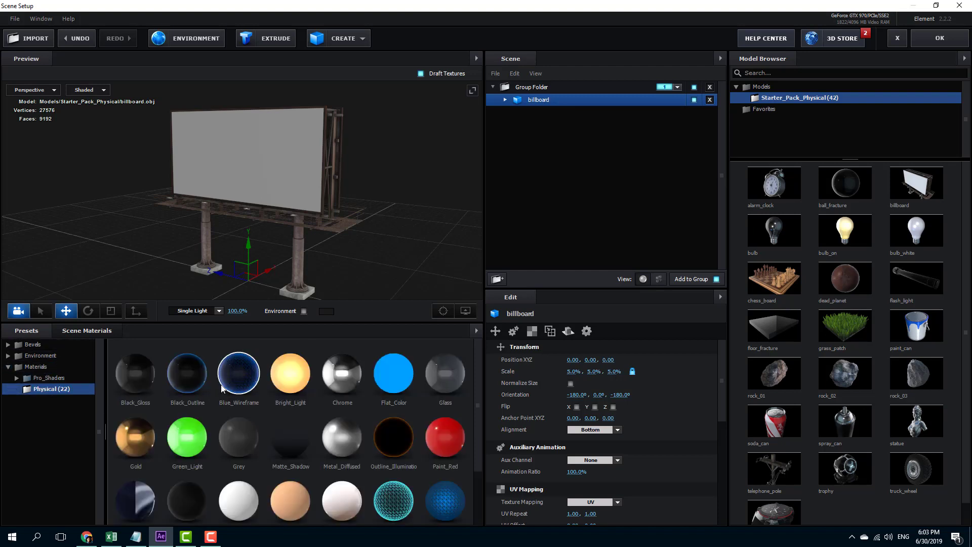
click(71, 378)
click(72, 403)
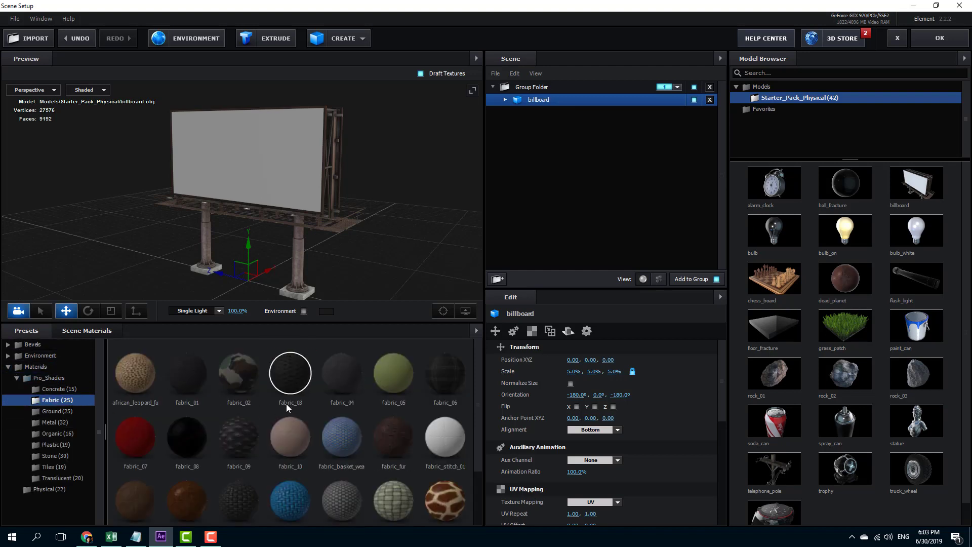
Apply the giraffe fur Fabric material to the billboard in the Preview
drag(383, 185, 265, 188)
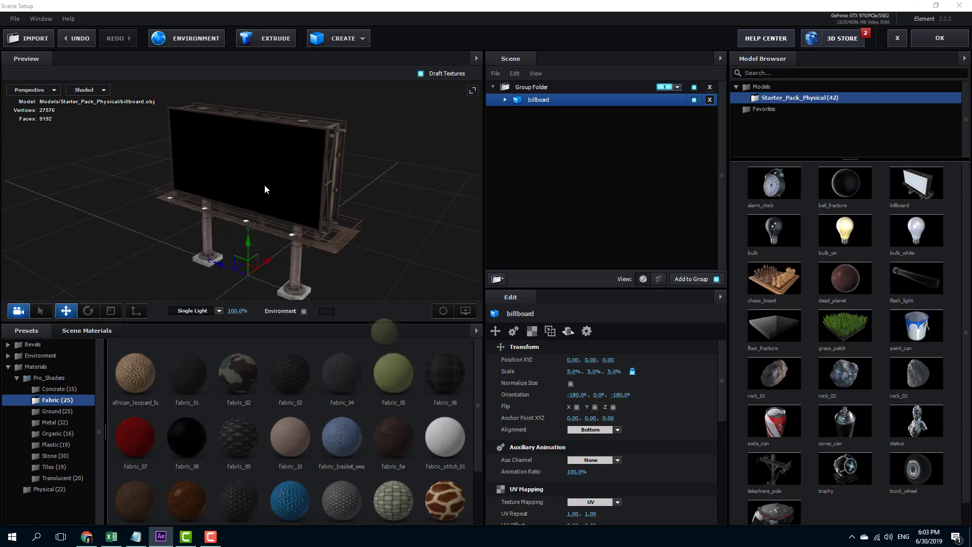
drag(371, 203, 289, 162)
drag(445, 487, 283, 166)
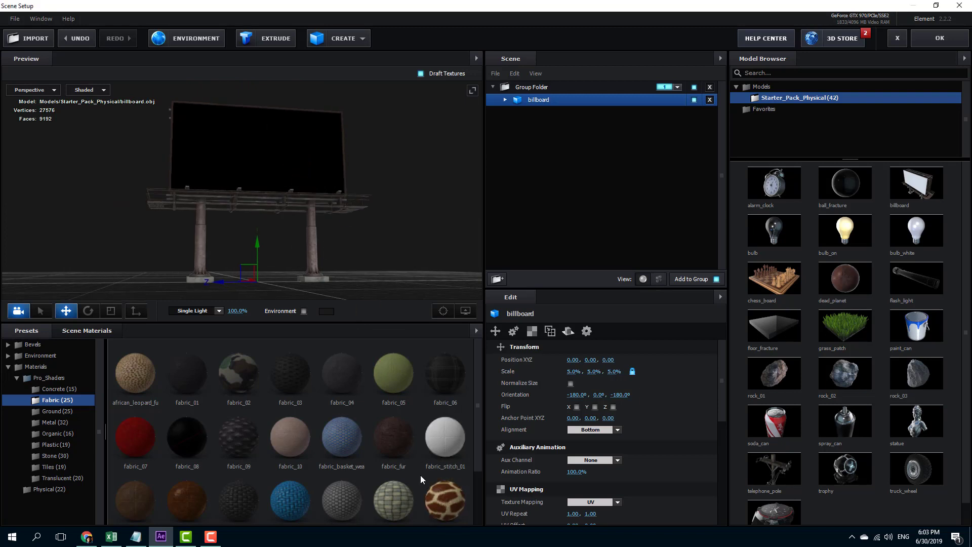
drag(442, 504, 314, 252)
drag(387, 269, 336, 283)
drag(443, 207, 565, 177)
drag(370, 177, 324, 176)
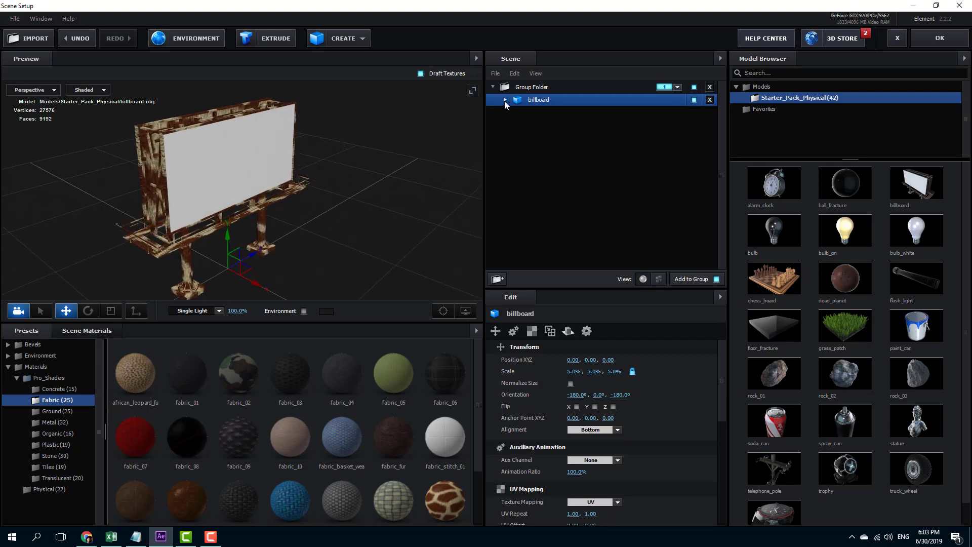
Hide the billboard's poster_02 screen surface, keeping the giraffe_fur surface visible
click(506, 100)
drag(293, 242, 379, 241)
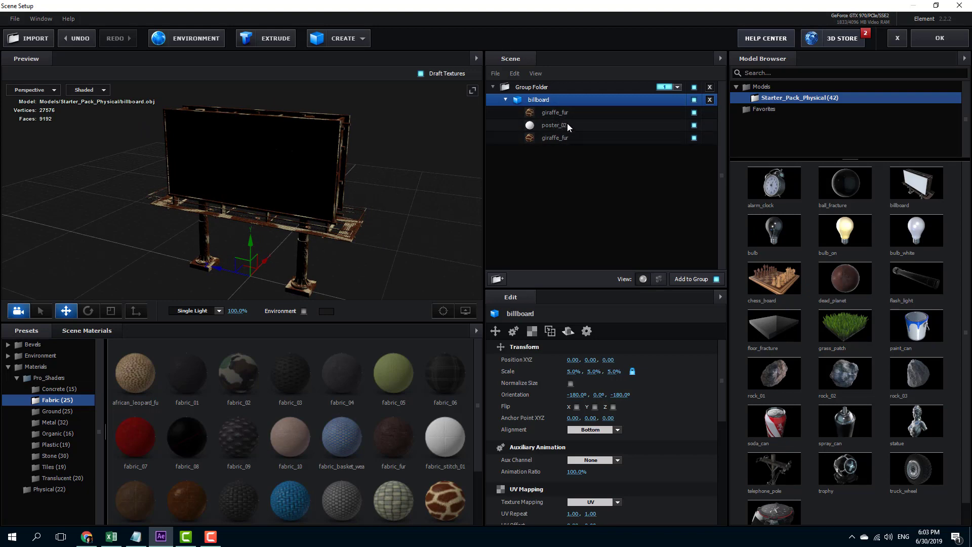
click(693, 113)
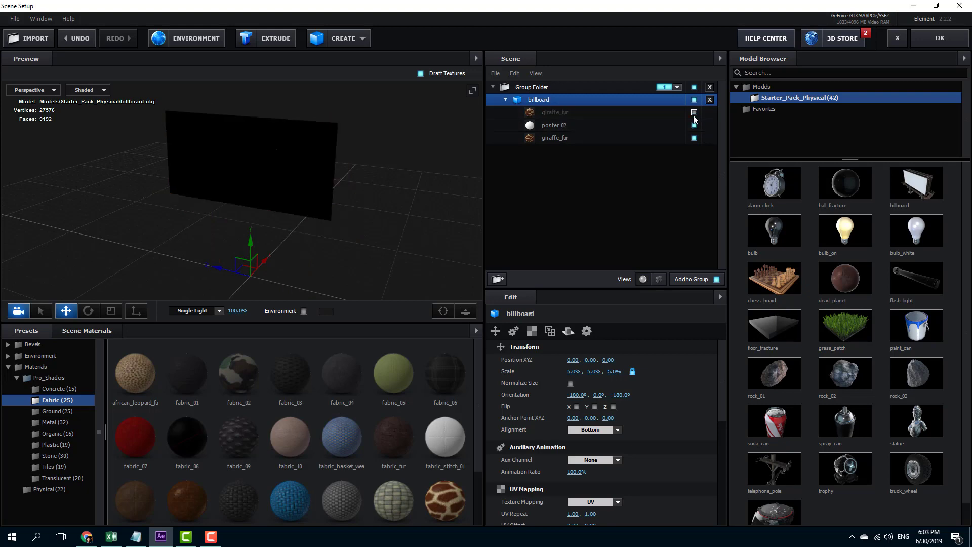
mouse_move(346, 186)
mouse_down()
mouse_move(289, 186)
mouse_move(348, 188)
mouse_move(317, 166)
mouse_move(357, 181)
mouse_up()
click(694, 112)
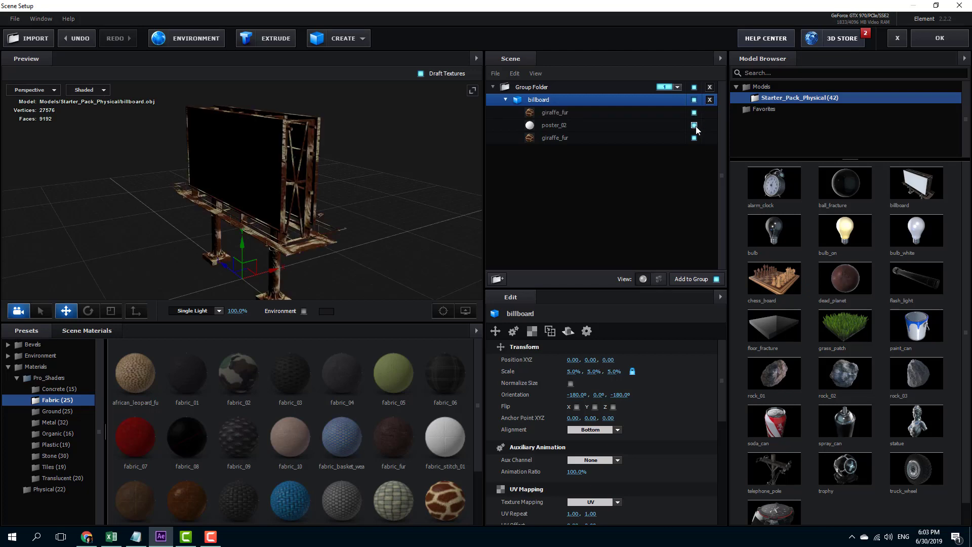
click(694, 126)
drag(464, 162, 287, 163)
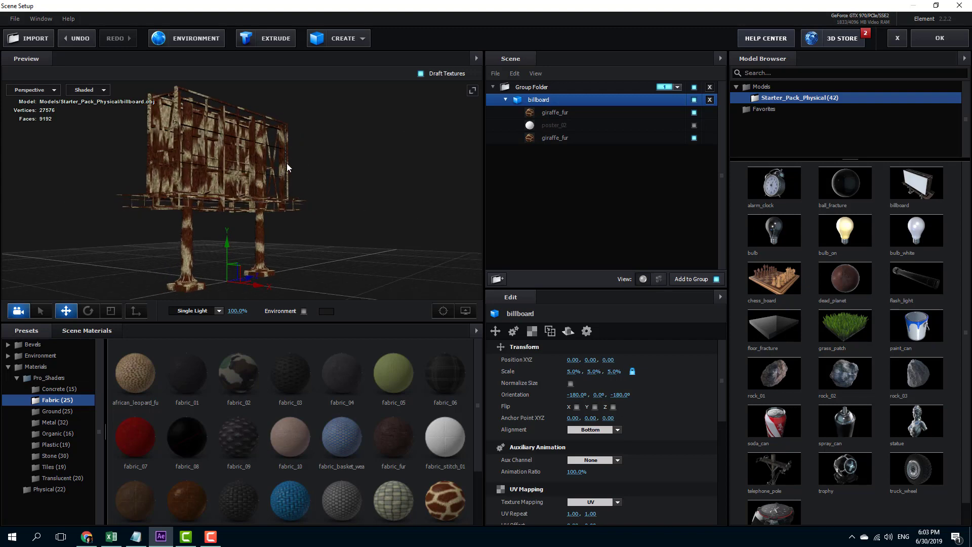
Apply the Physical Chrome material to the billboard frame and hide the remaining giraffe_fur surface
click(53, 489)
drag(194, 418, 299, 194)
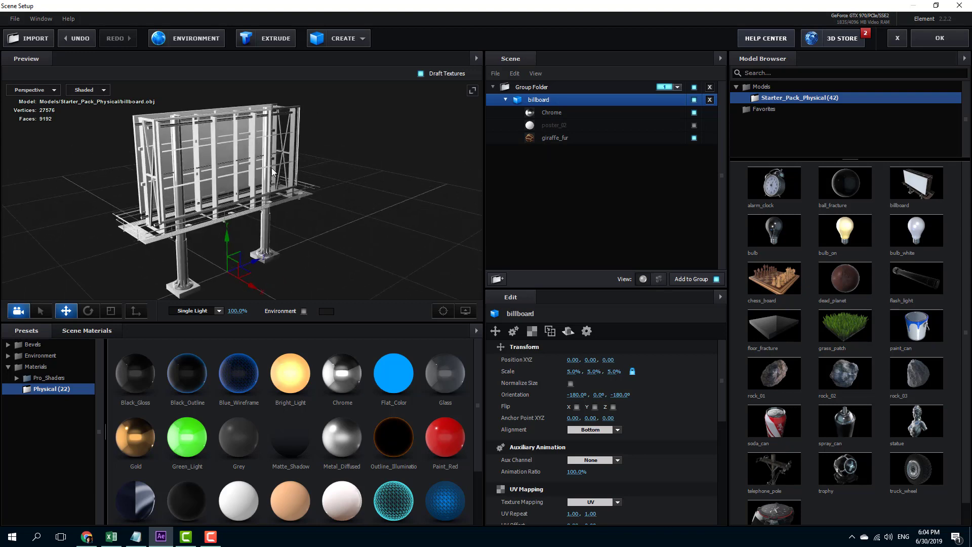
click(695, 126)
click(694, 126)
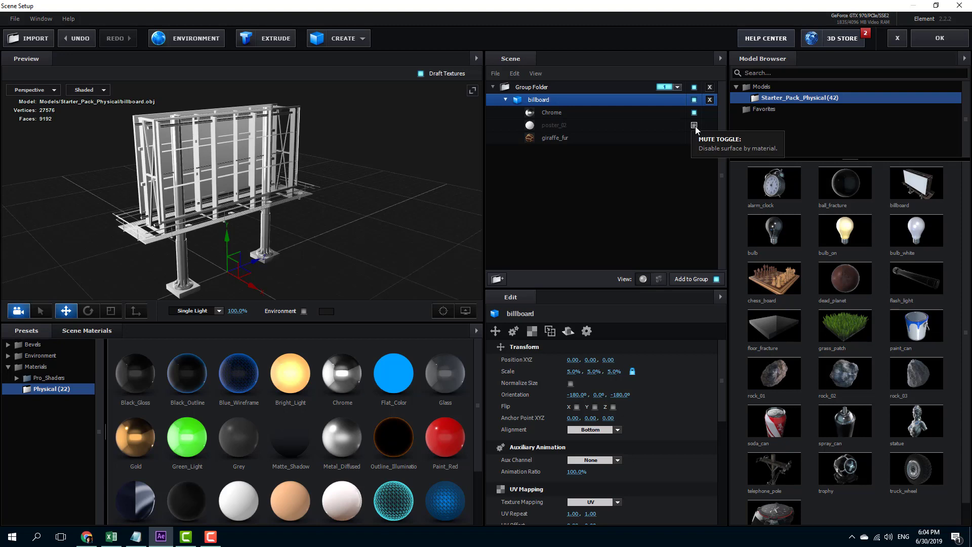
drag(408, 196, 384, 167)
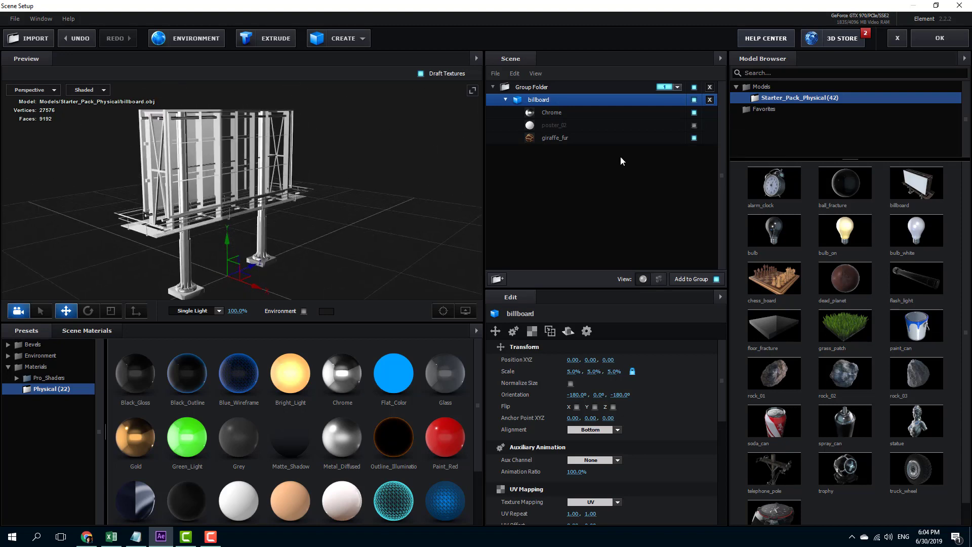
click(695, 138)
drag(339, 221, 430, 218)
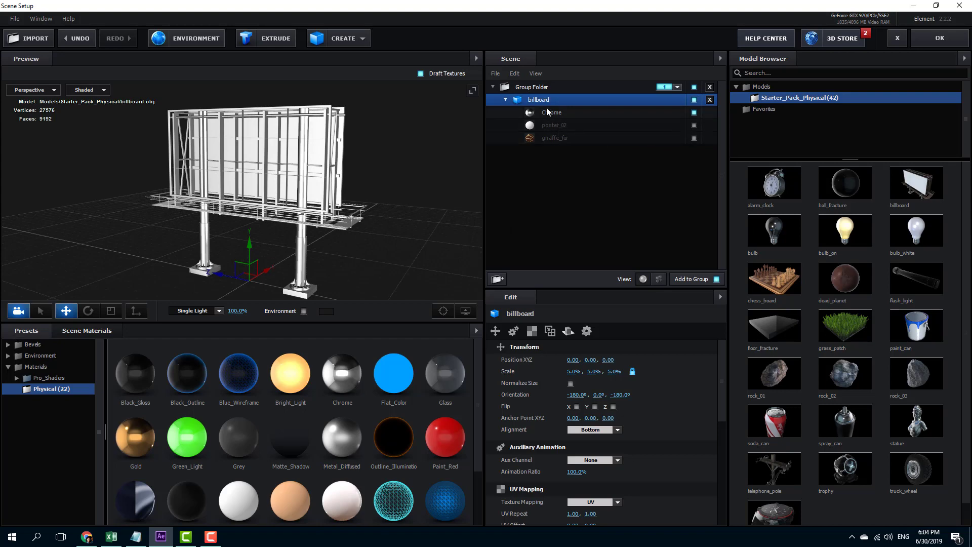
Duplicate the whole Group Folder with Duplicate All, creating Group Folder Copy
click(506, 100)
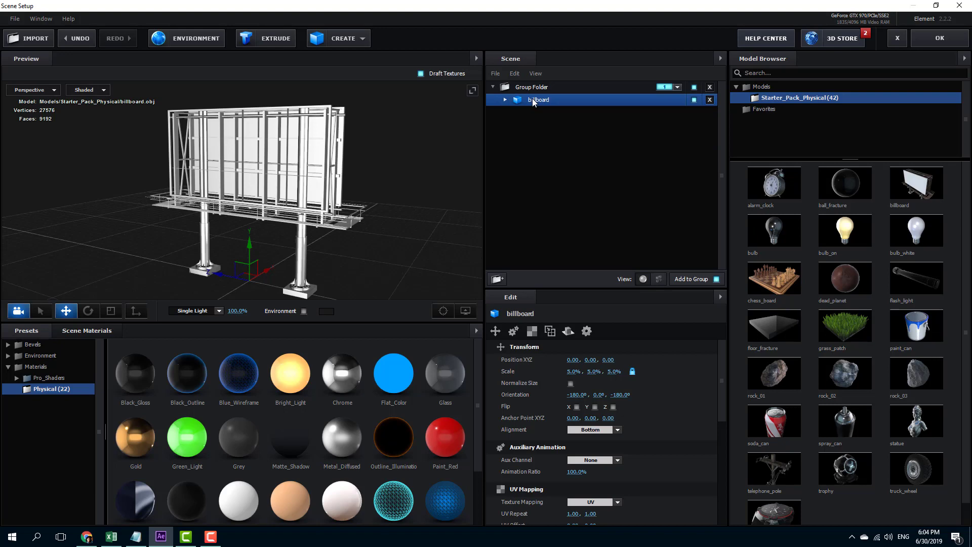
right_click(537, 104)
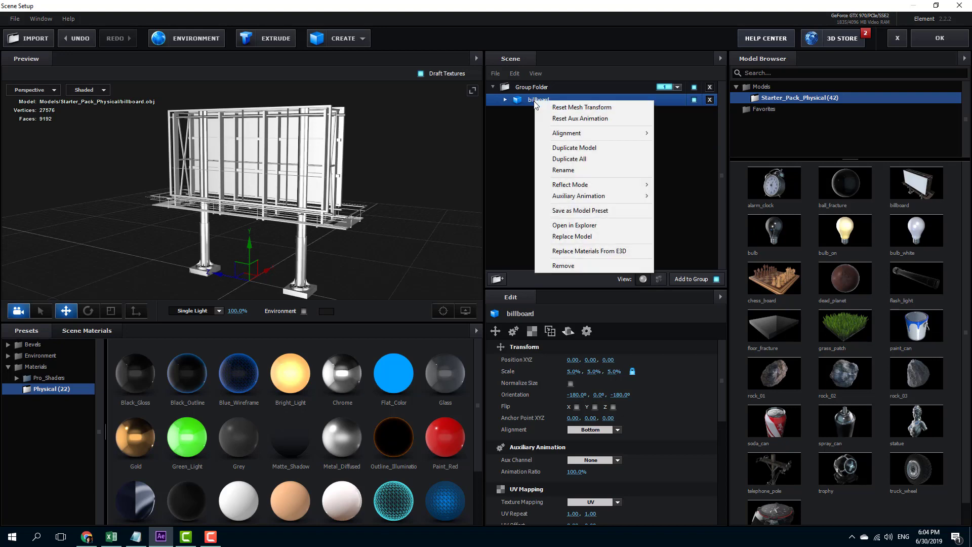
right_click(530, 91)
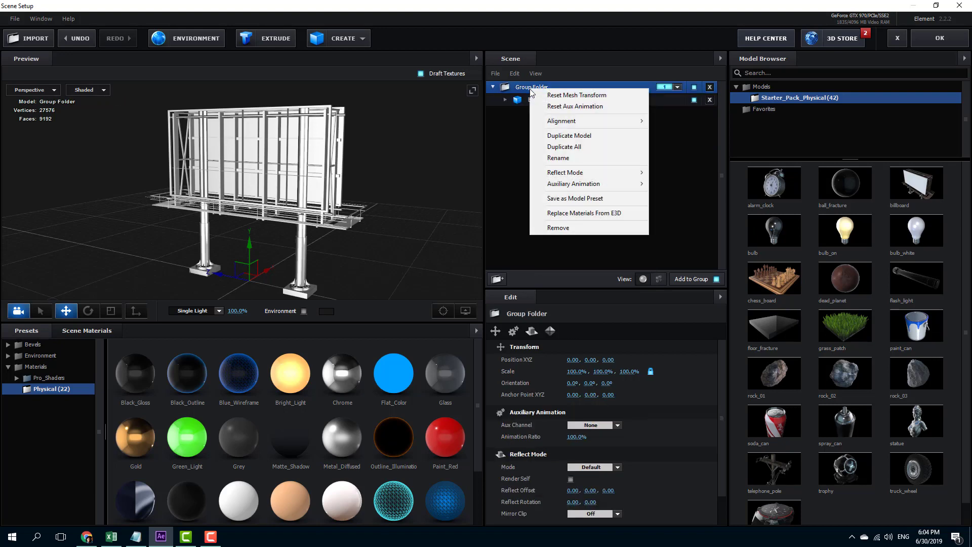
click(590, 148)
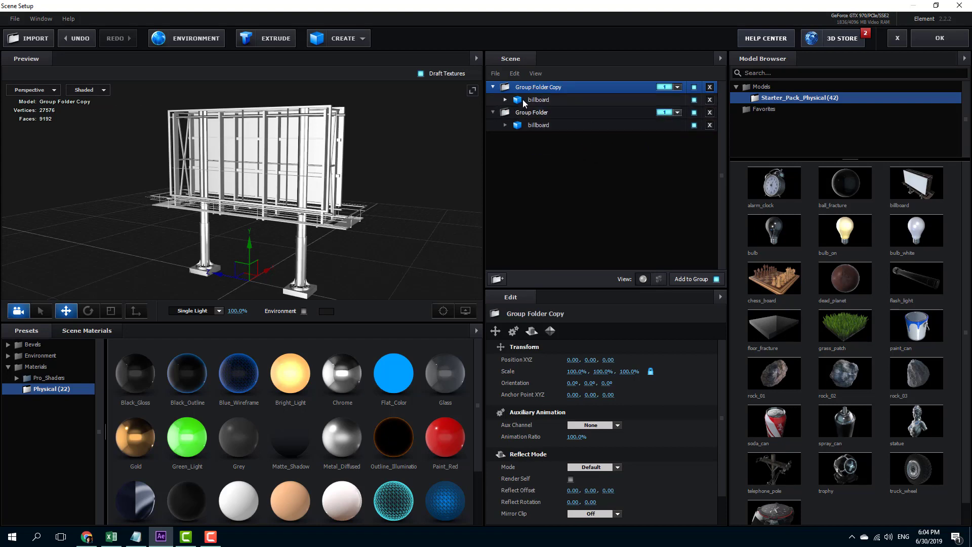
click(506, 100)
click(536, 100)
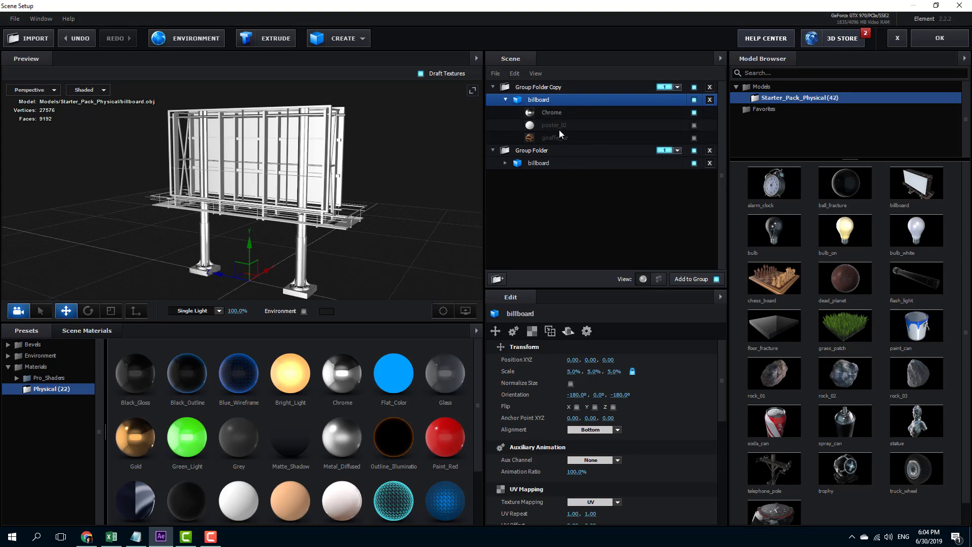
In the original Group Folder, show poster_02, hide Chrome, and assign it to group 2
click(506, 163)
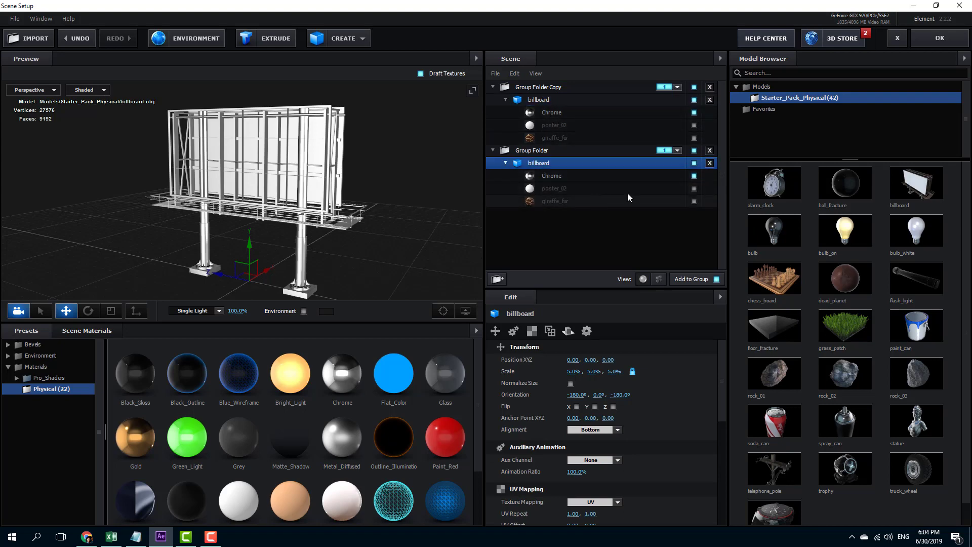
click(694, 189)
click(694, 176)
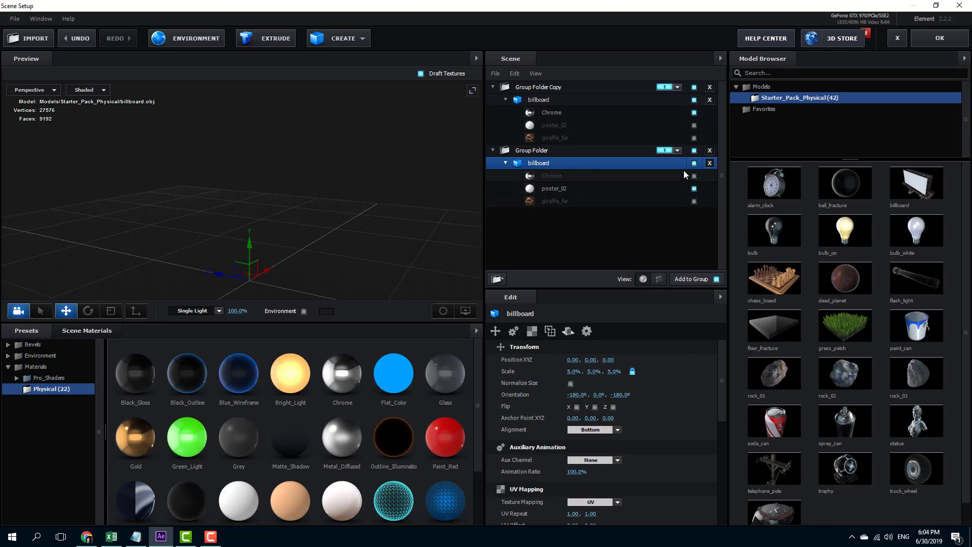
click(676, 150)
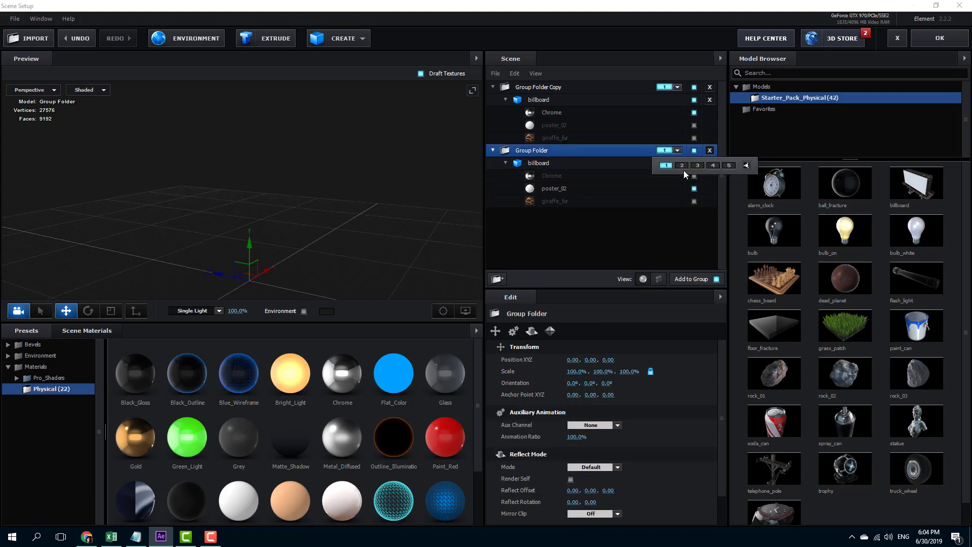
click(683, 166)
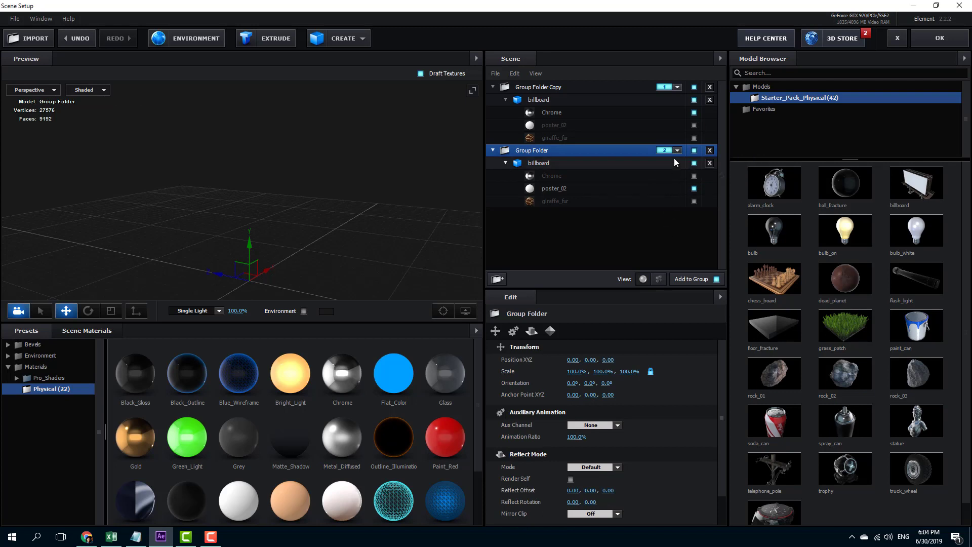
Duplicate Group Folder as Copy 2, assign it to group 3, showing only giraffe_fur
right_click(542, 151)
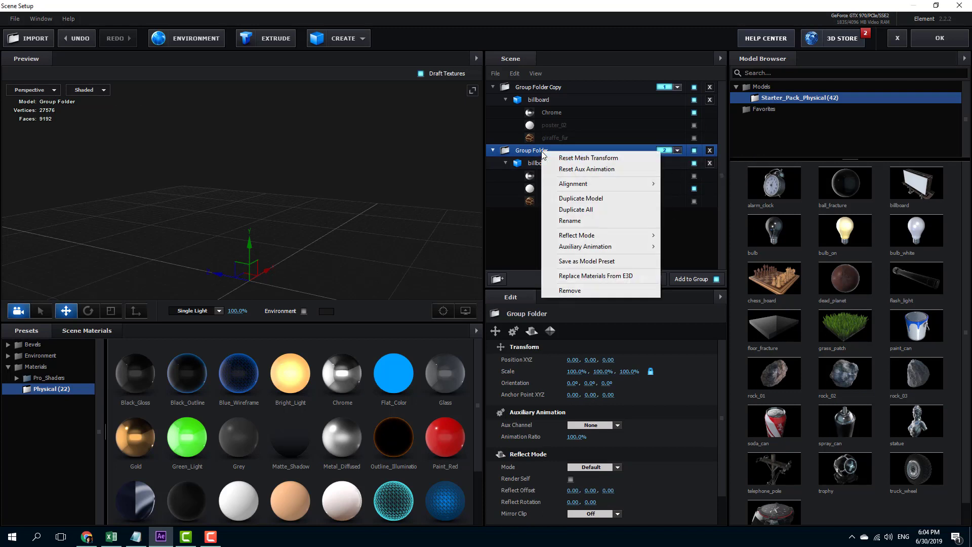
click(599, 199)
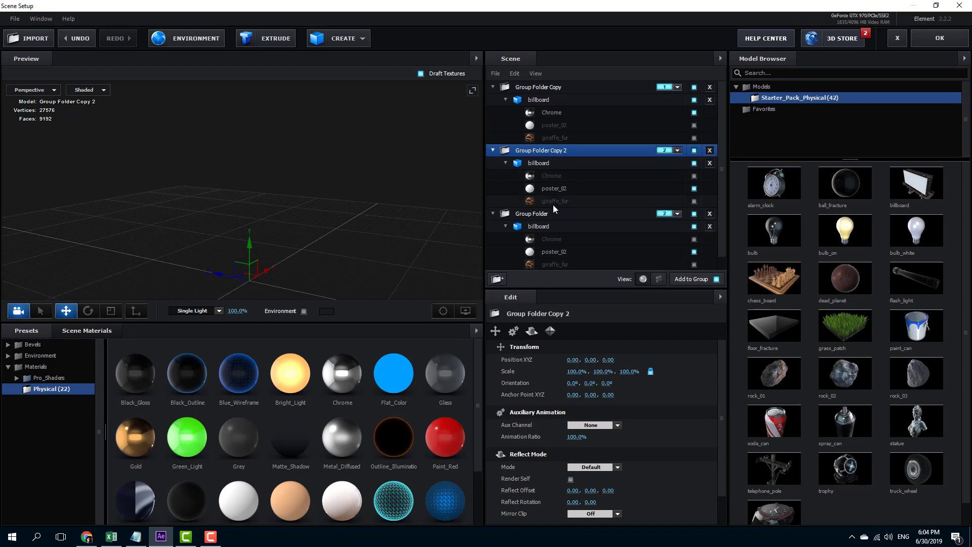
click(677, 151)
click(697, 165)
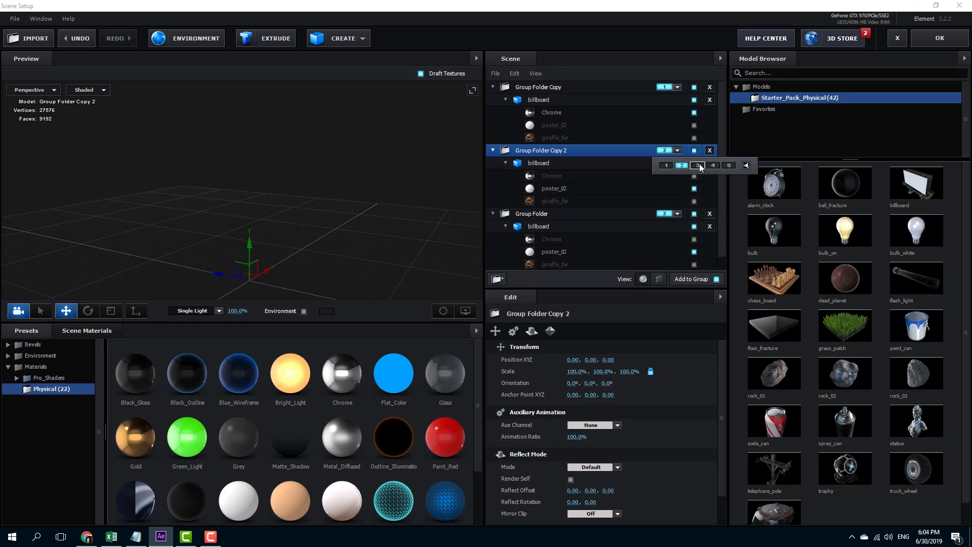
click(694, 201)
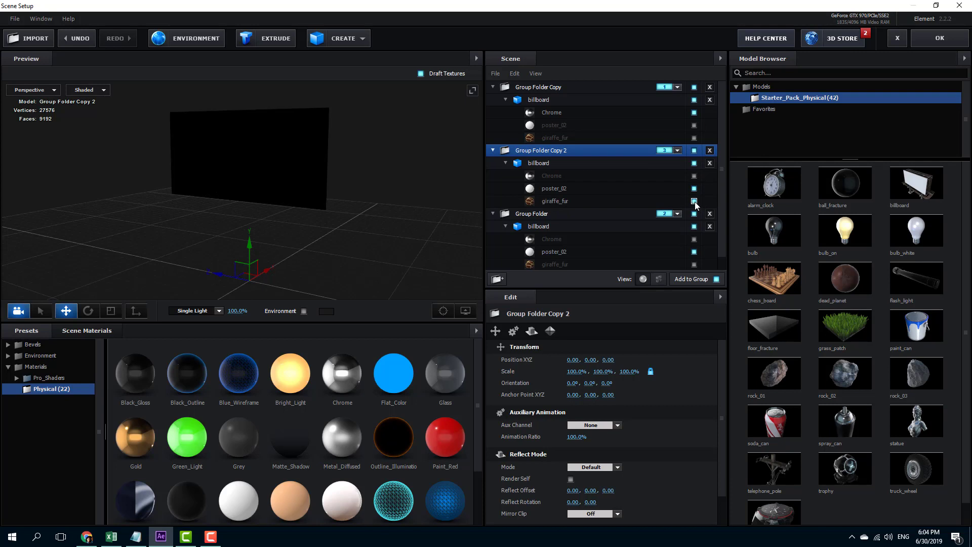
click(694, 188)
Check the billboard from another angle and apply the scene setup with OK
mouse_move(328, 171)
mouse_down()
mouse_move(256, 168)
mouse_move(330, 175)
mouse_up()
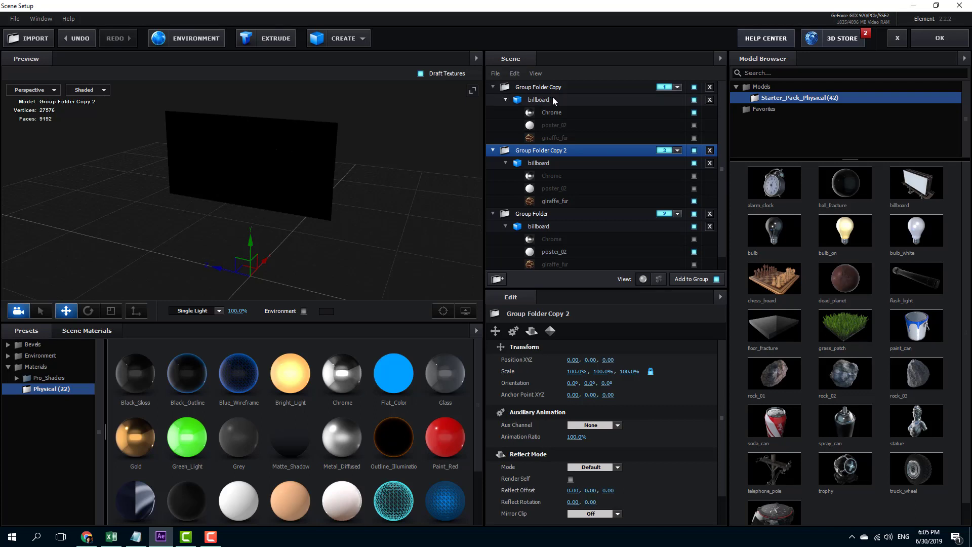
mouse_move(351, 187)
mouse_down()
mouse_move(269, 165)
mouse_move(339, 188)
mouse_up()
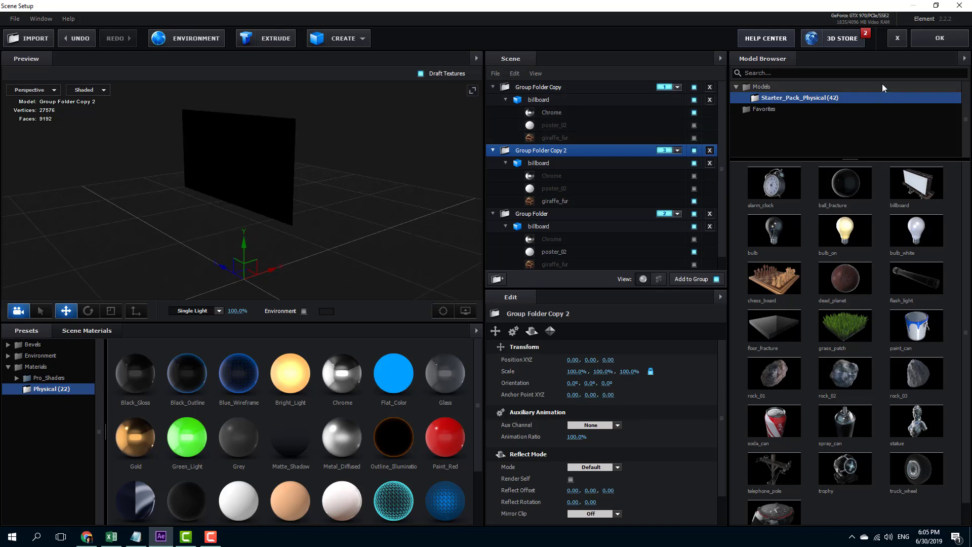
click(933, 39)
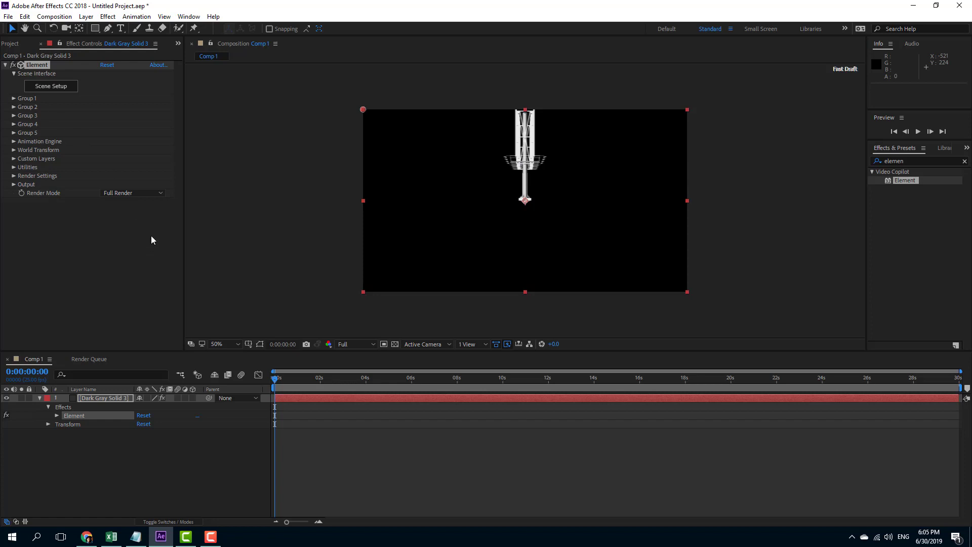
Add a new Camera 1 layer to Comp 1 with the default settings
right_click(122, 462)
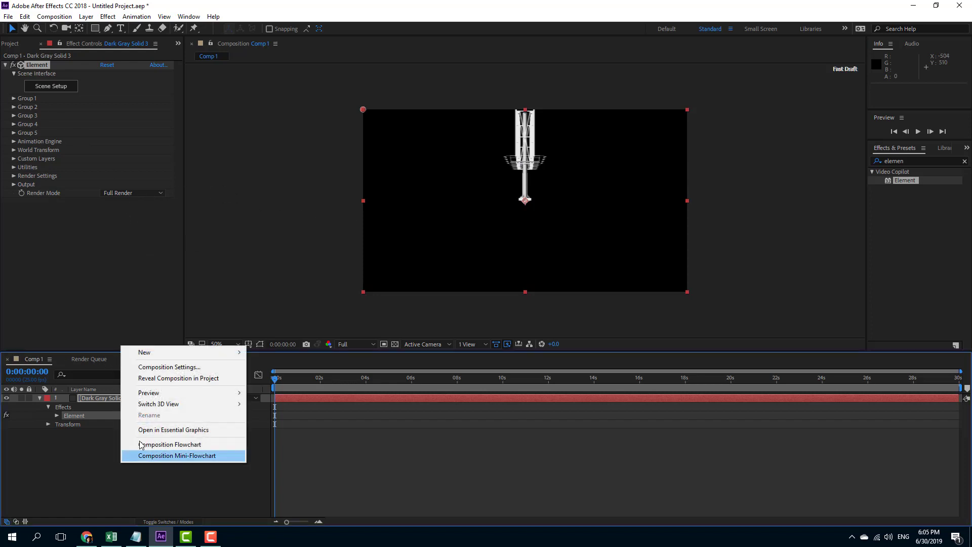
mouse_move(178, 356)
click(286, 401)
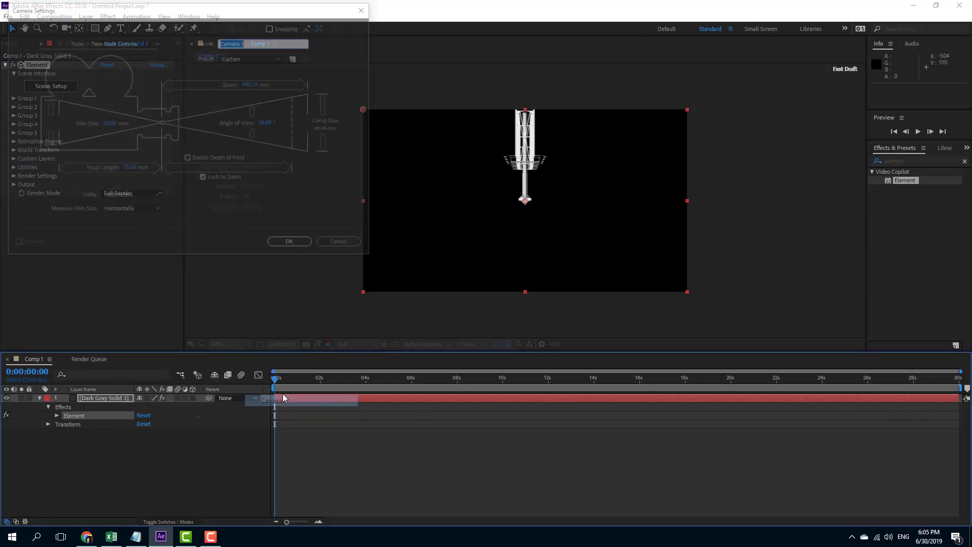
click(293, 244)
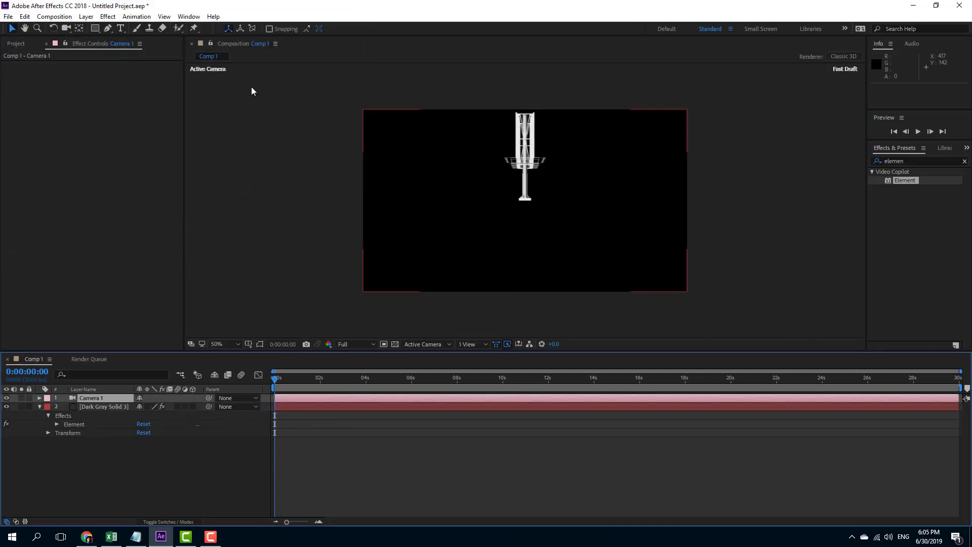
Orbit the camera to view the chrome billboard from an angled perspective
click(54, 28)
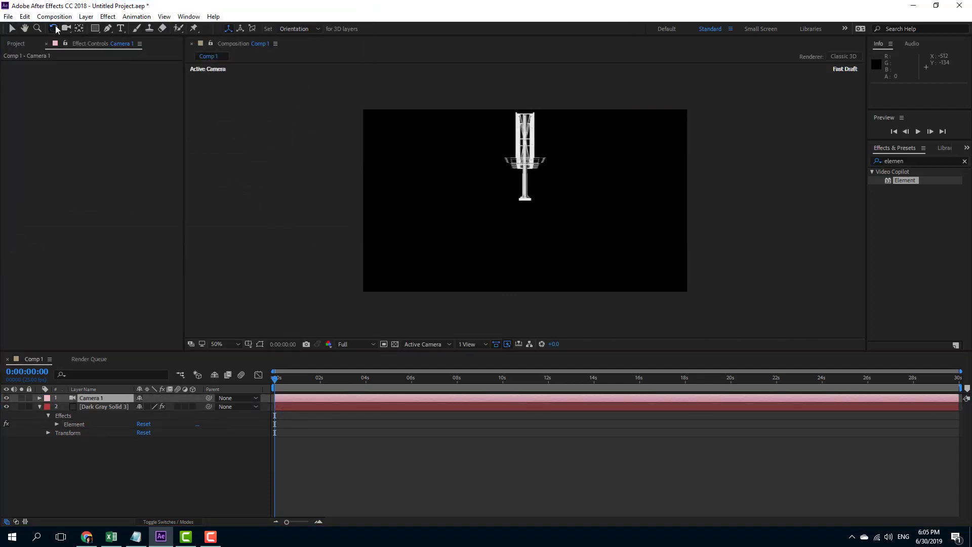
drag(65, 29, 93, 44)
drag(523, 151, 608, 183)
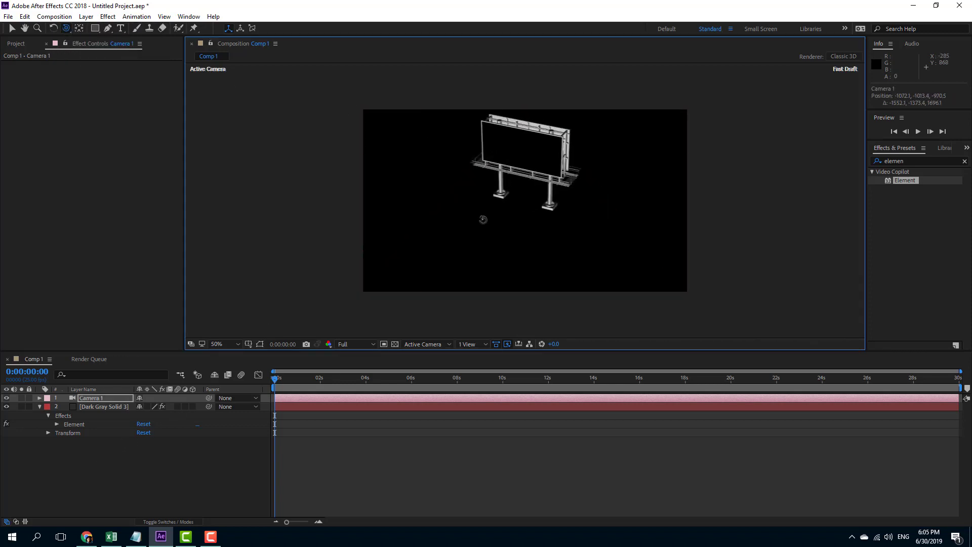
drag(550, 170, 420, 150)
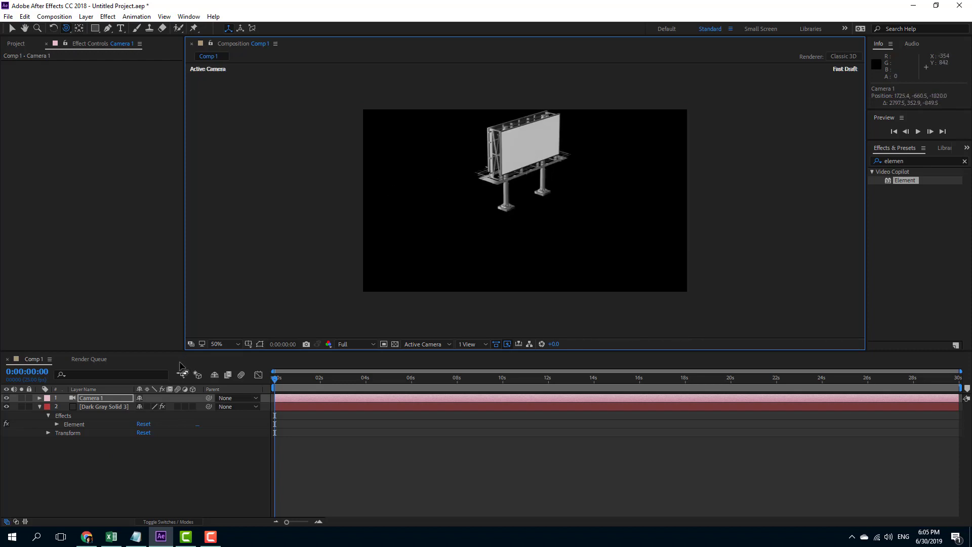
Set Element Group 1's Particle Replicator Position XY to 627.0, 420.0 in the comp
click(113, 408)
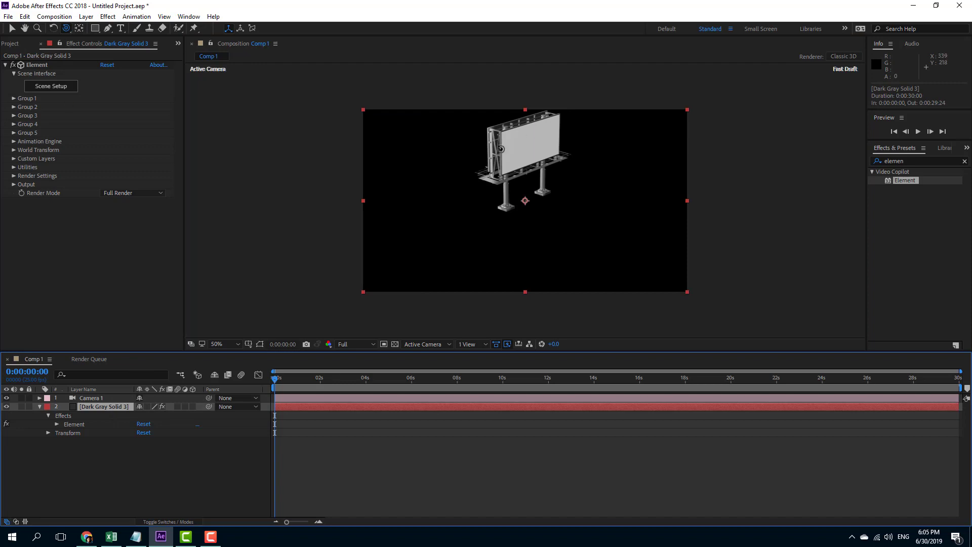
click(14, 99)
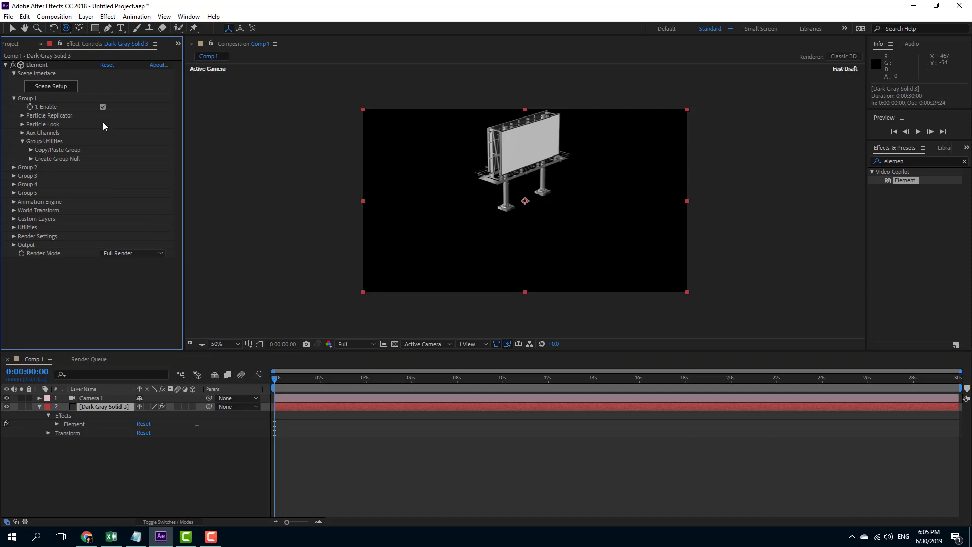
click(23, 124)
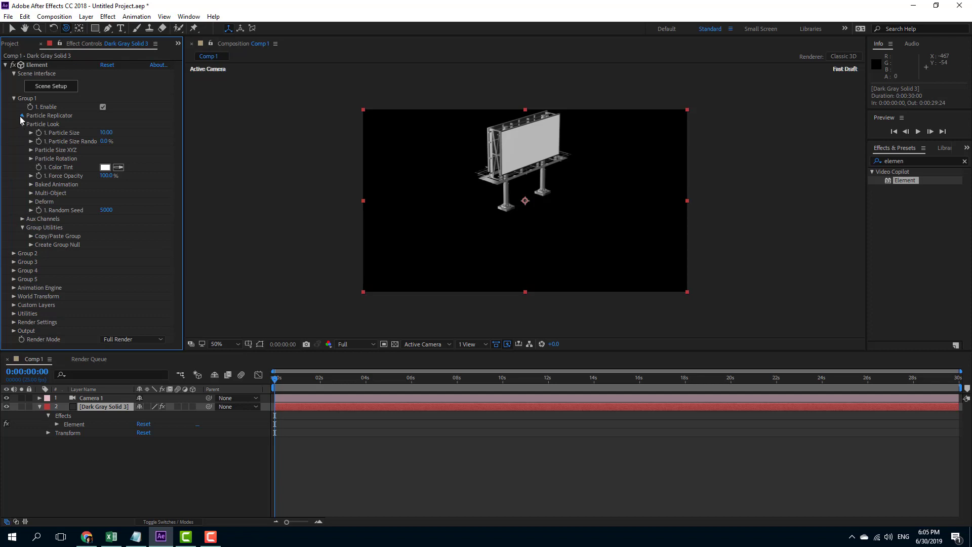
click(22, 116)
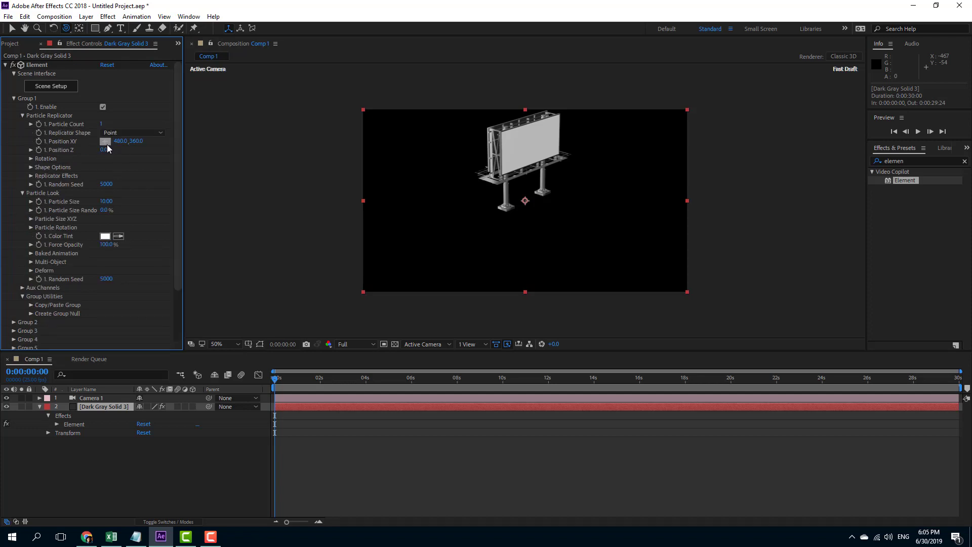
click(105, 142)
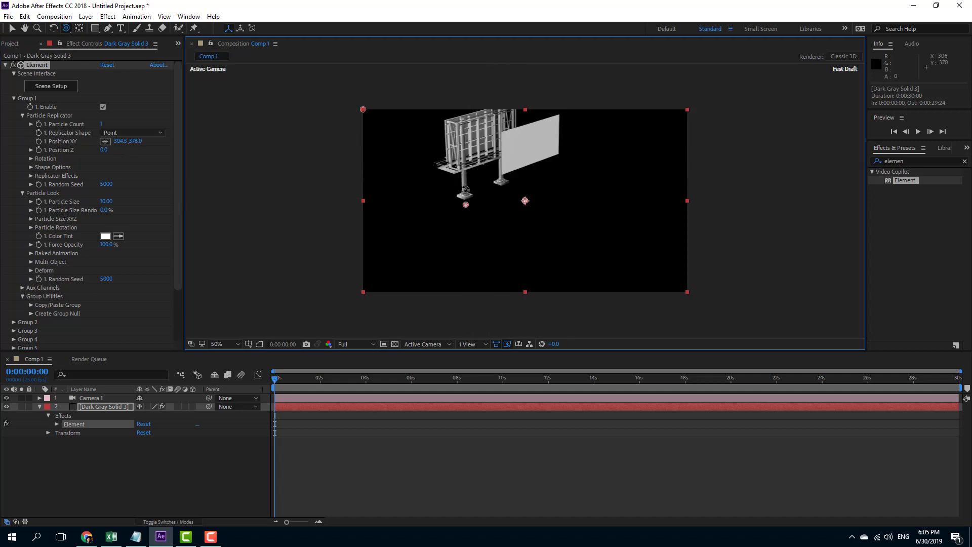
drag(466, 205, 479, 269)
drag(543, 270, 575, 214)
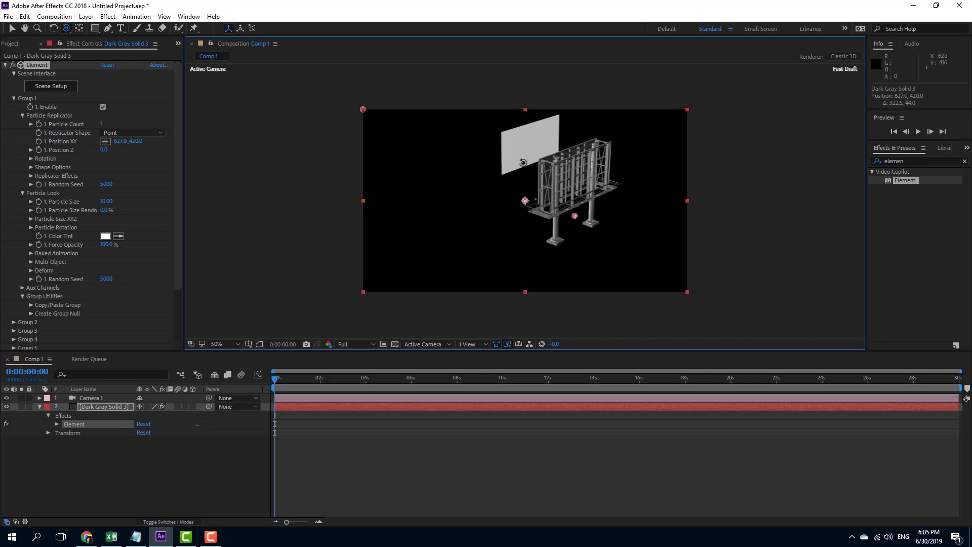
click(13, 98)
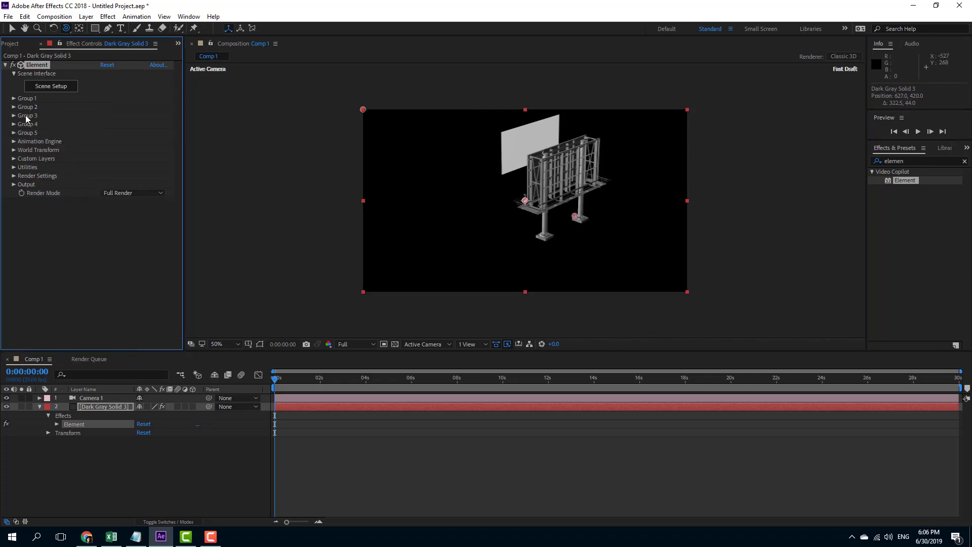
Set Group 3's Particle Replicator Position XY to 613.5, 498.0 in the comp
drag(465, 245, 533, 144)
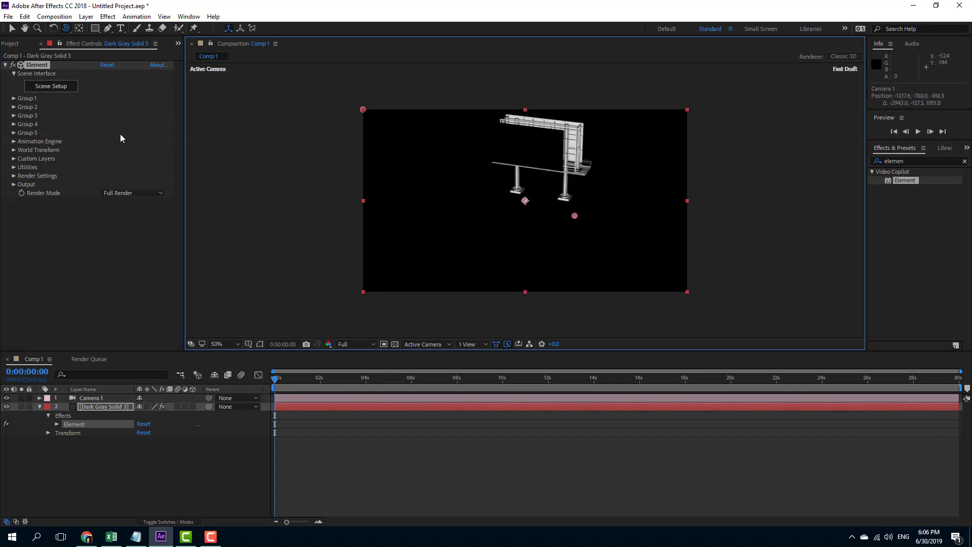
click(14, 107)
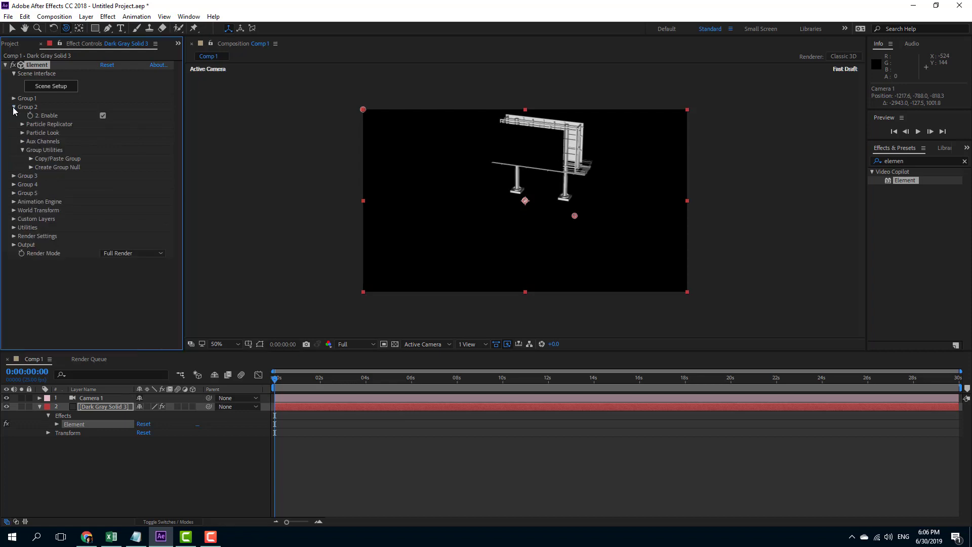
click(14, 175)
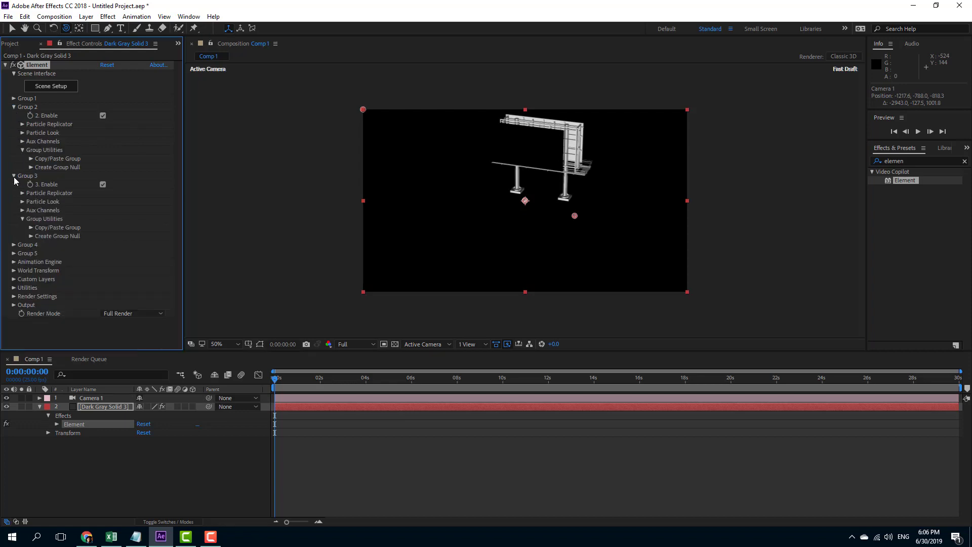
click(23, 193)
click(105, 218)
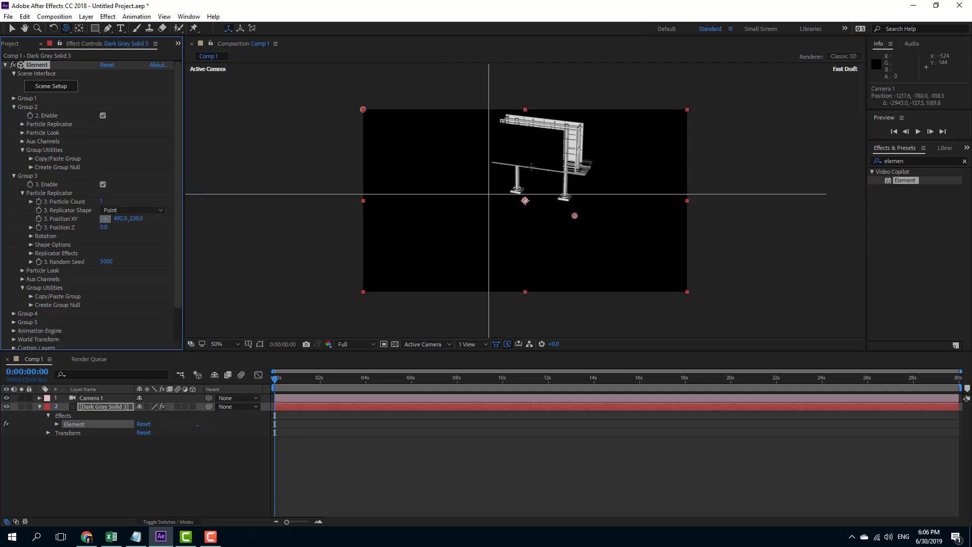
click(587, 206)
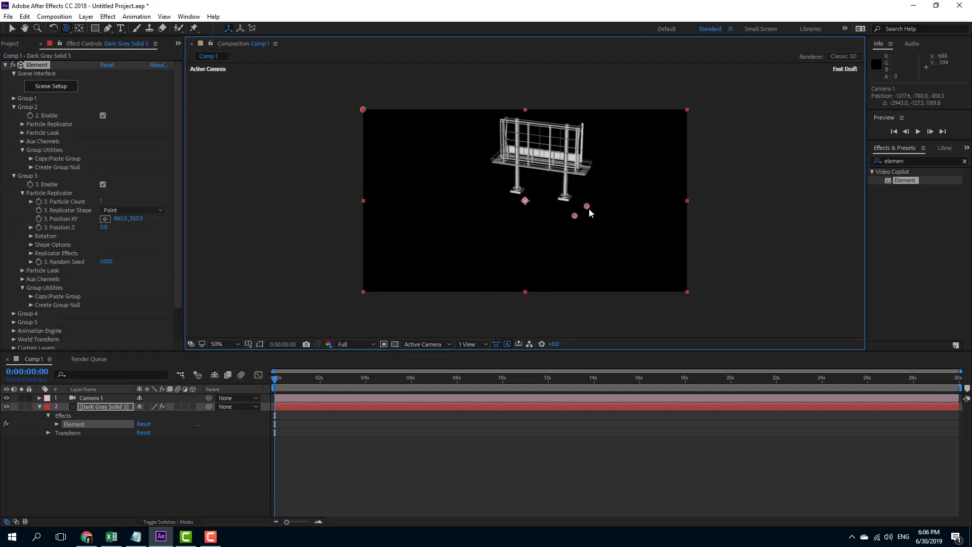
drag(577, 202, 545, 216)
Re-pick Group 3's position to 424.5, 268.0
click(14, 107)
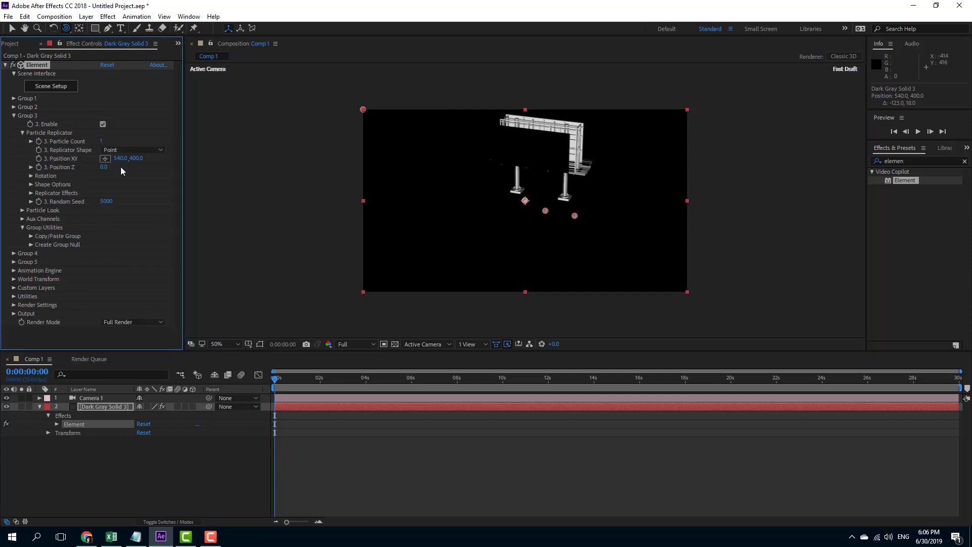
click(104, 158)
click(506, 178)
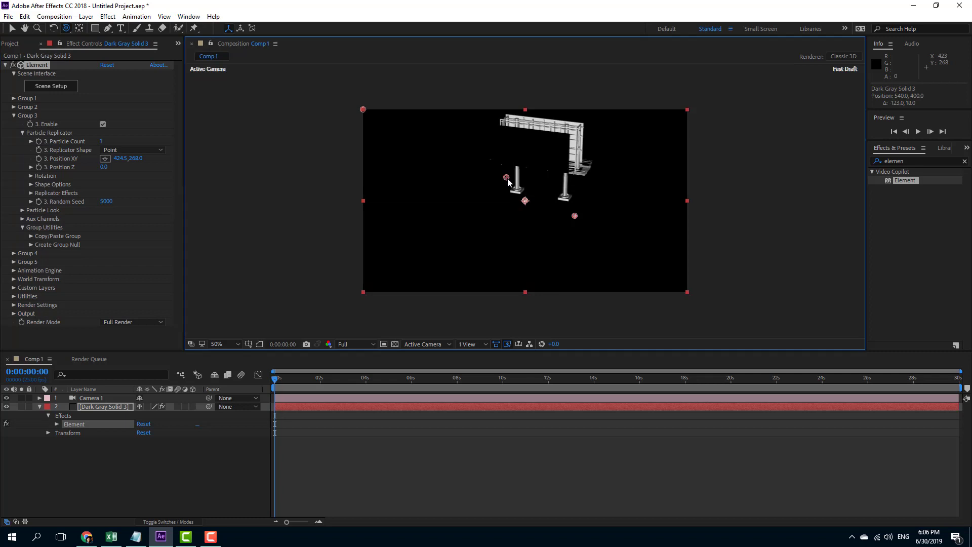
Move Group 2 with its Particle Replicator Position XY, from 624.0, 250.0 to 478.5, 384.0
click(14, 107)
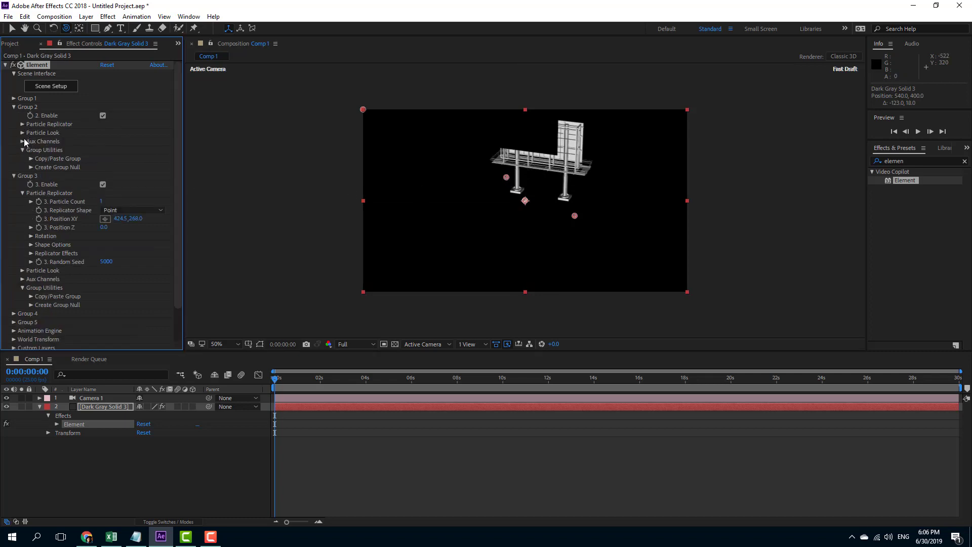
click(23, 124)
click(104, 149)
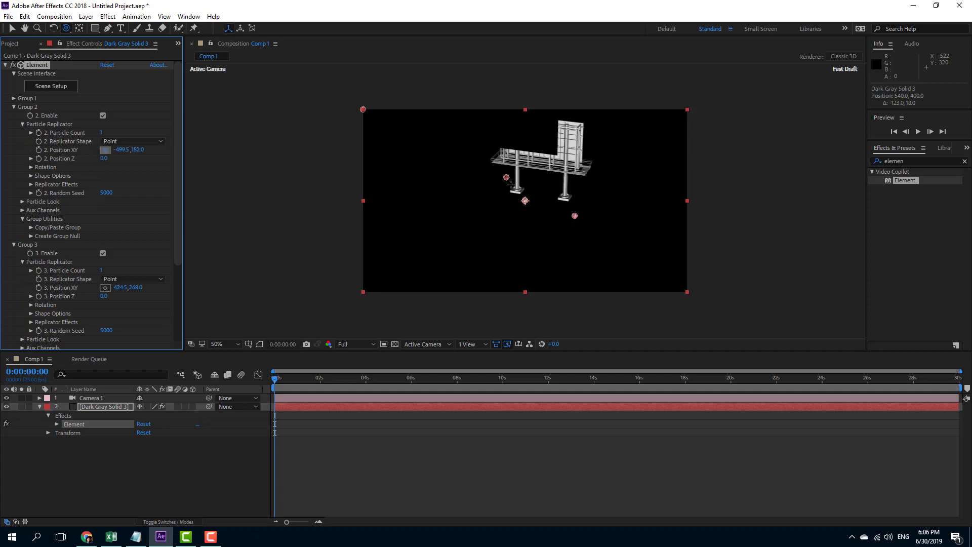
click(521, 173)
drag(574, 173, 525, 207)
drag(629, 208, 508, 155)
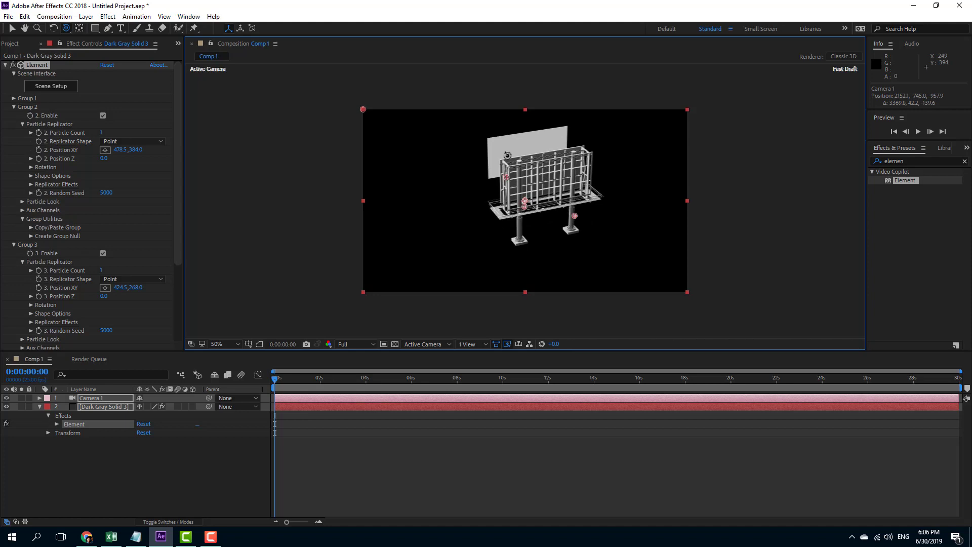
click(508, 155)
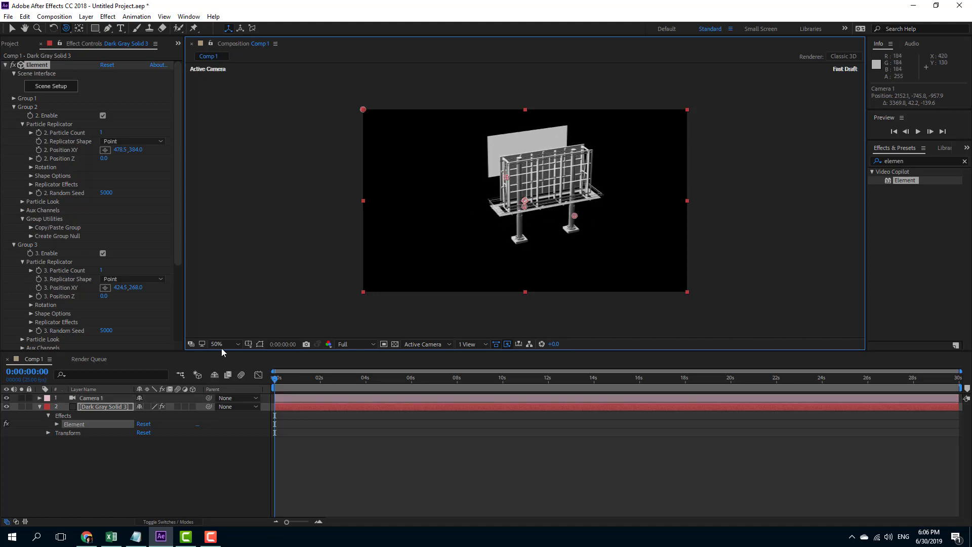